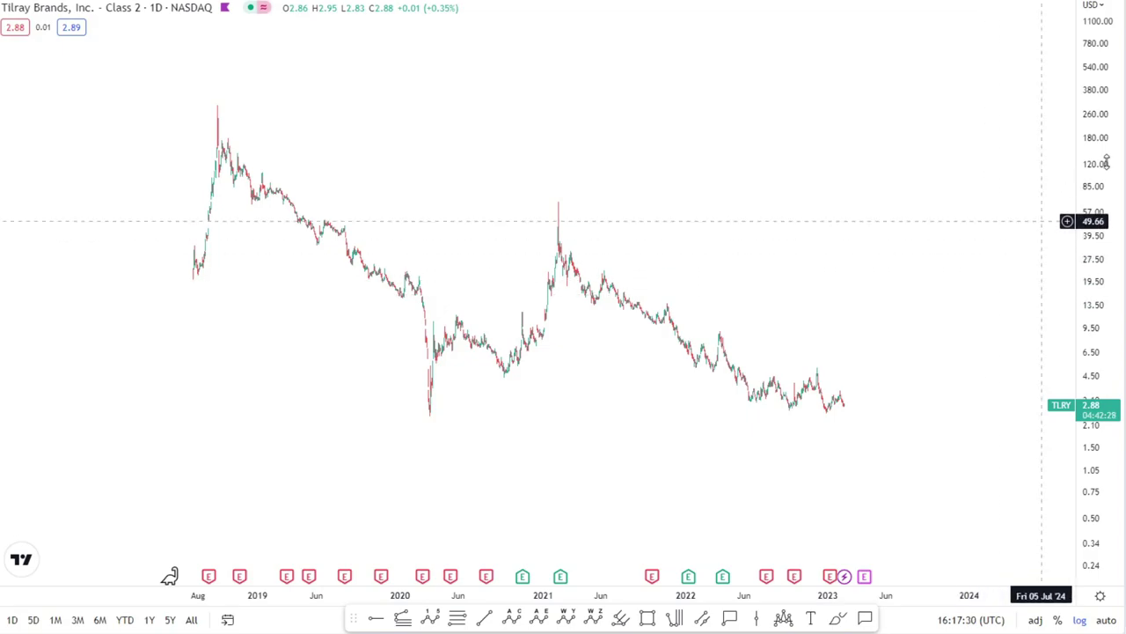
Bring back the downward pitchfork anchored at the 2018 high, spanning the 2019–2020 decline
{"action": "key", "text": "ctrl+z"}
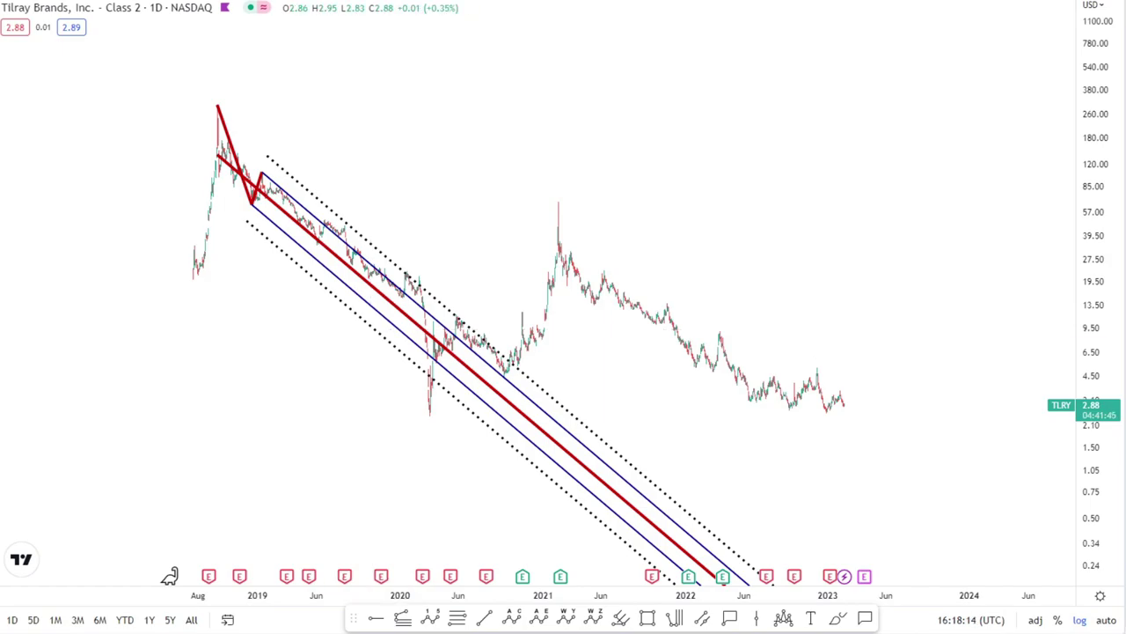
{"action": "scroll", "coordinate": [560, 227], "scroll_direction": "up", "scroll_amount": 2}
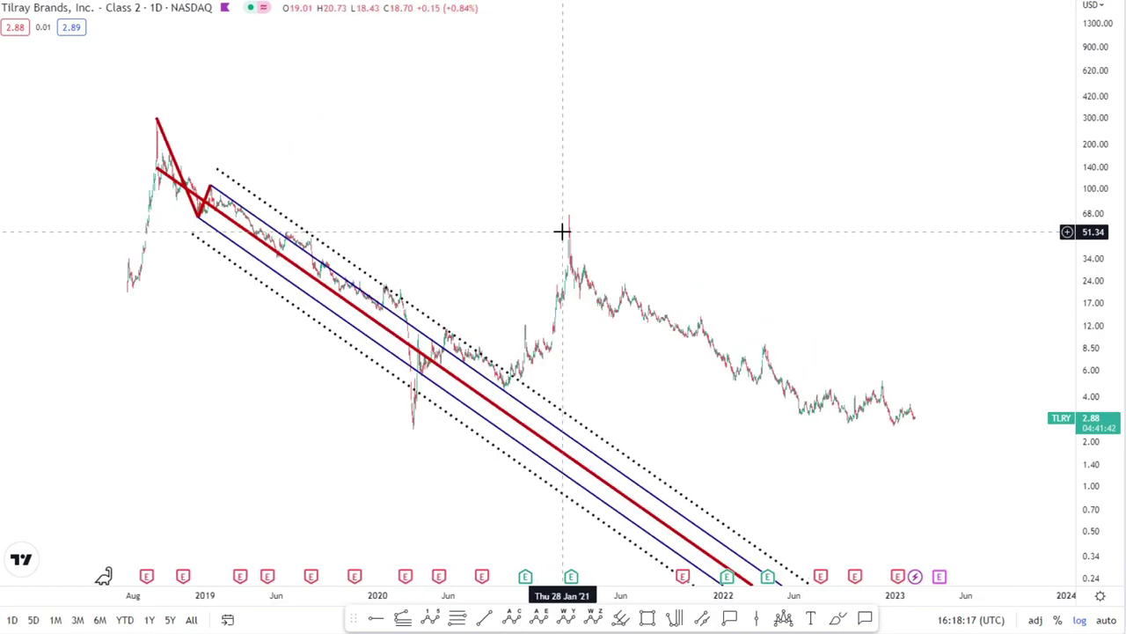
{"action": "left_click_drag", "start_coordinate": [448, 184], "coordinate": [561, 206]}
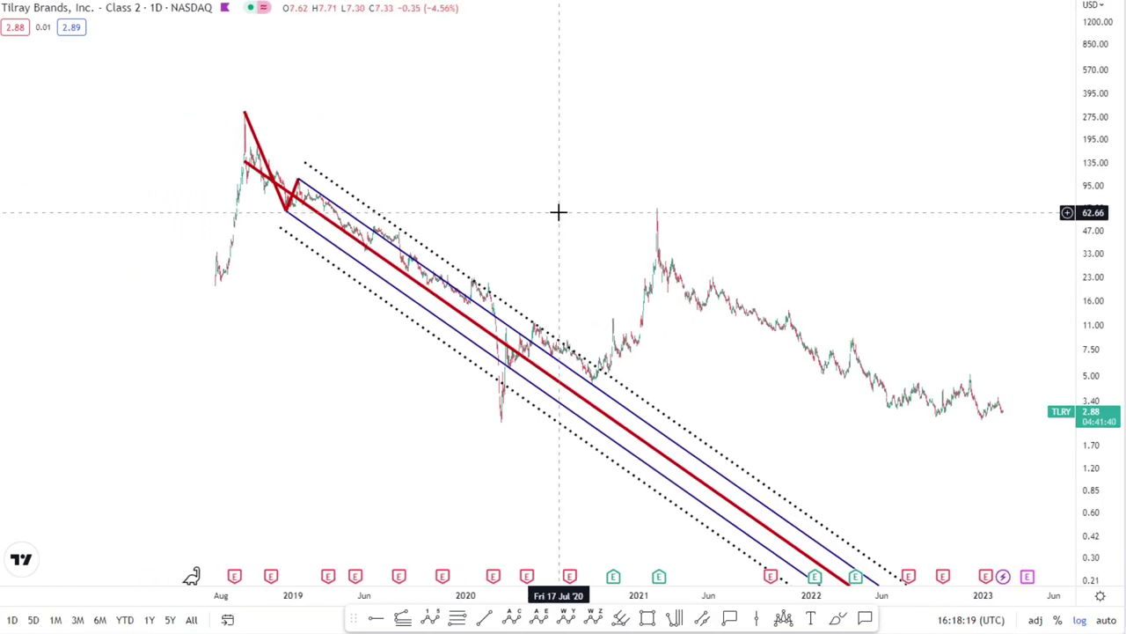
{"action": "left_click_drag", "start_coordinate": [1103, 361], "coordinate": [1102, 339]}
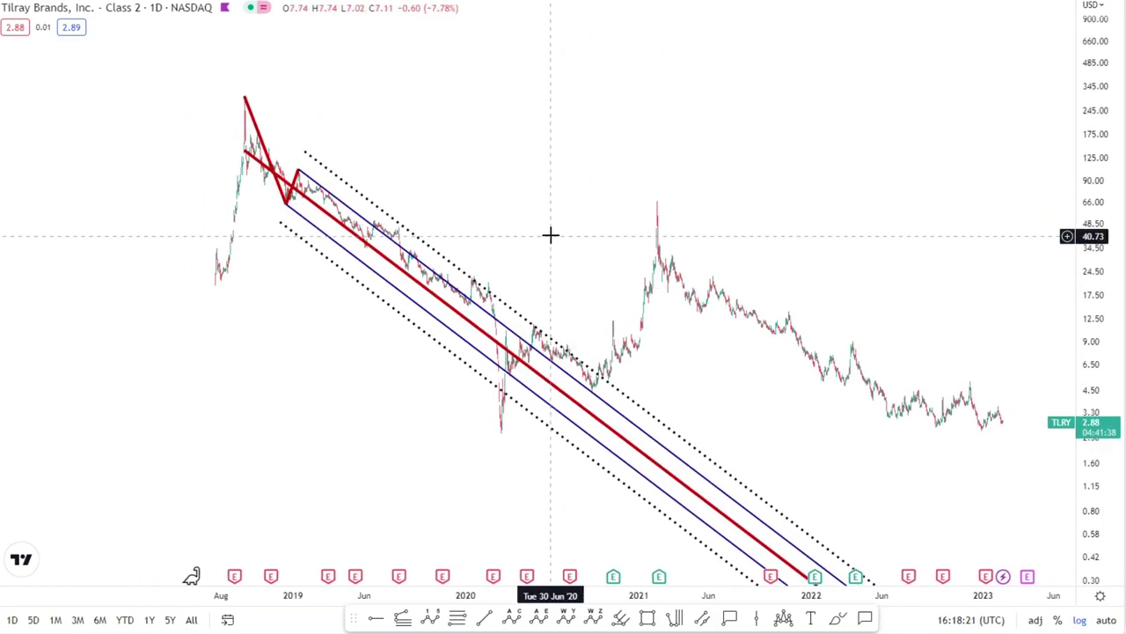
{"action": "left_click_drag", "start_coordinate": [550, 235], "coordinate": [605, 241]}
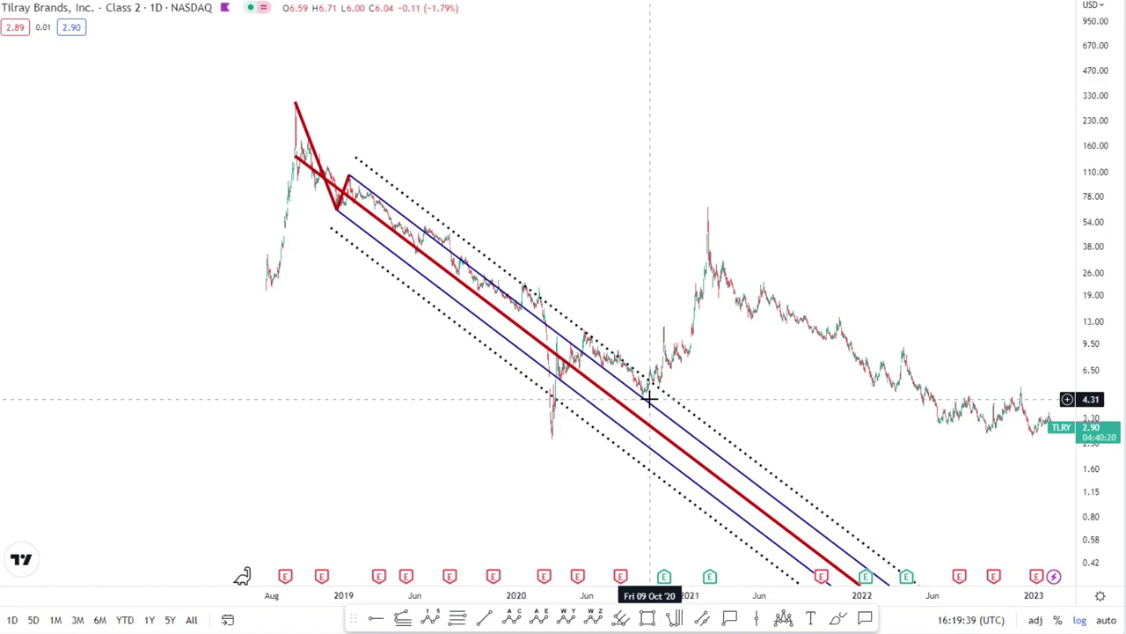
Draw a Fib retracement from the 2.44 low in 2020 to 11.66 in January 2021
{"action": "scroll", "coordinate": [787, 285], "scroll_direction": "up", "scroll_amount": 5}
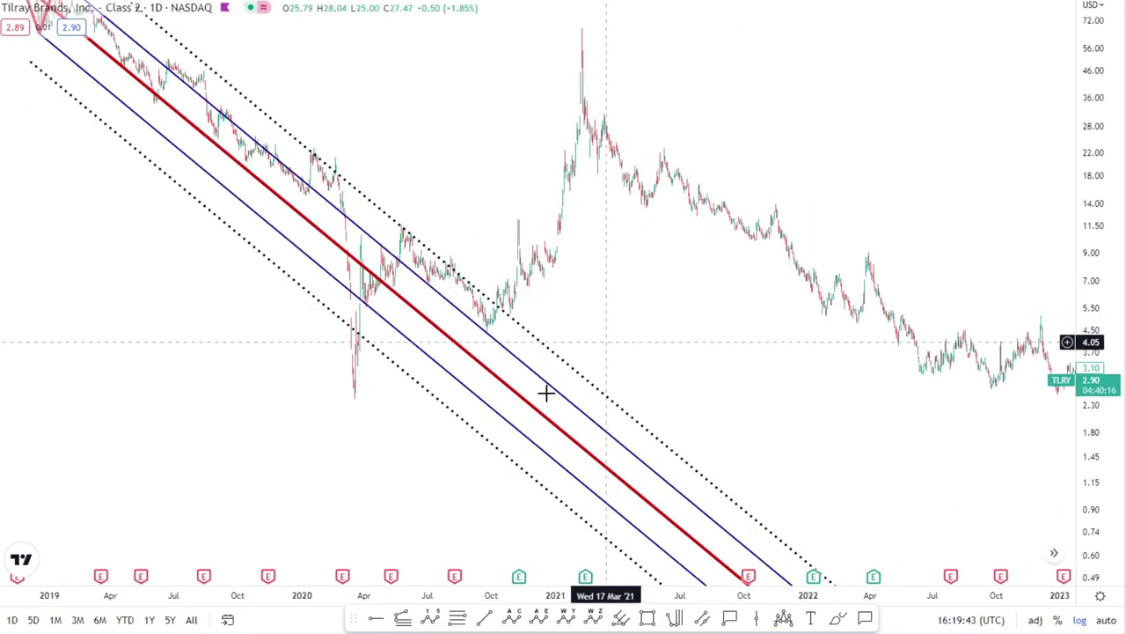
{"action": "left_click", "coordinate": [457, 620]}
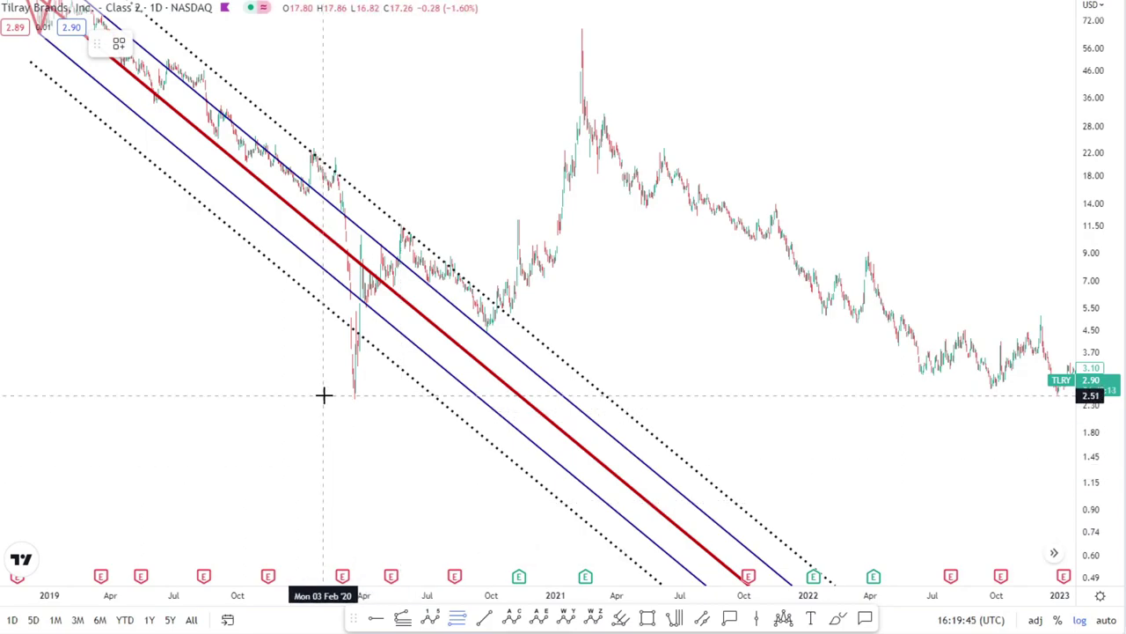
{"action": "left_click", "coordinate": [333, 398]}
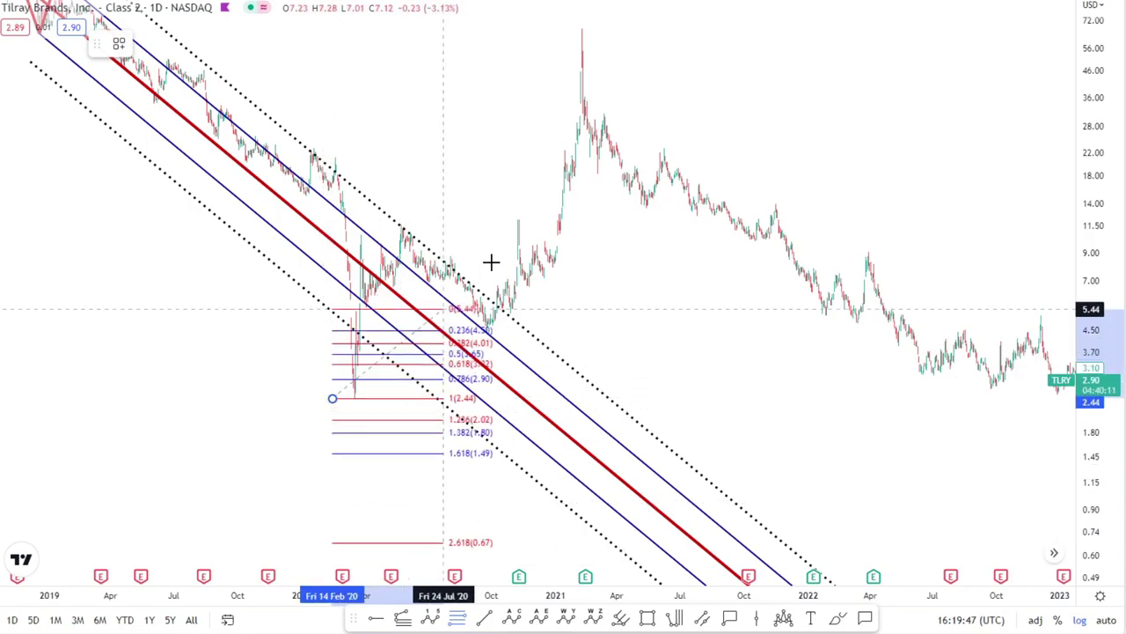
{"action": "left_click", "coordinate": [570, 223]}
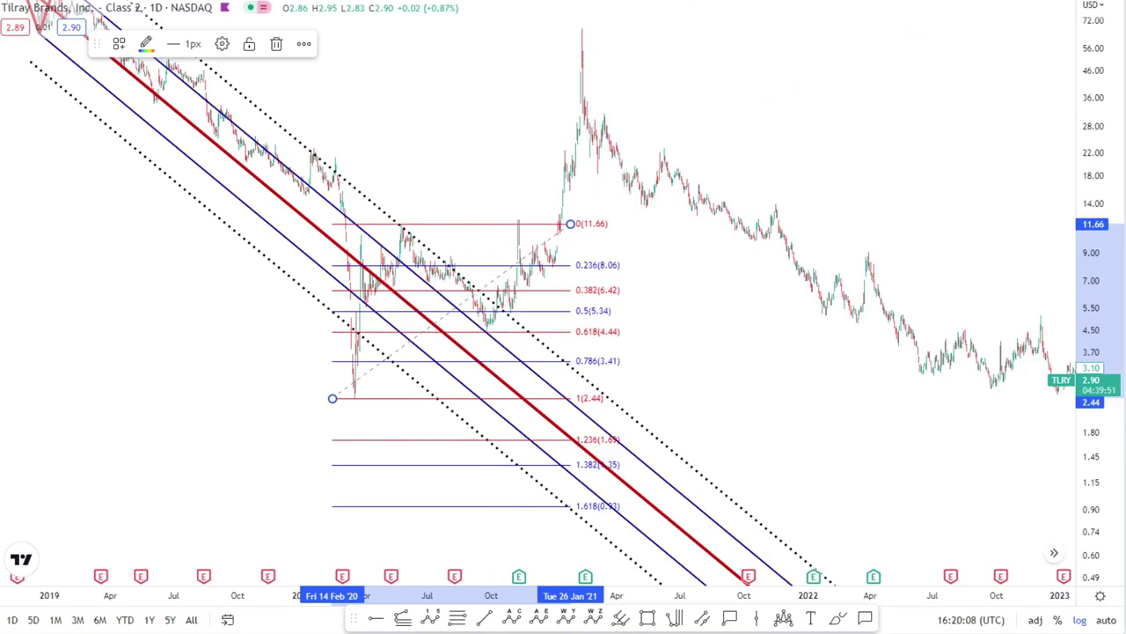
Swap in the shallower mid-2020 pitchfork and rescale so the September low sits on 0.618 (4.44)
{"action": "key", "text": "ctrl+z"}
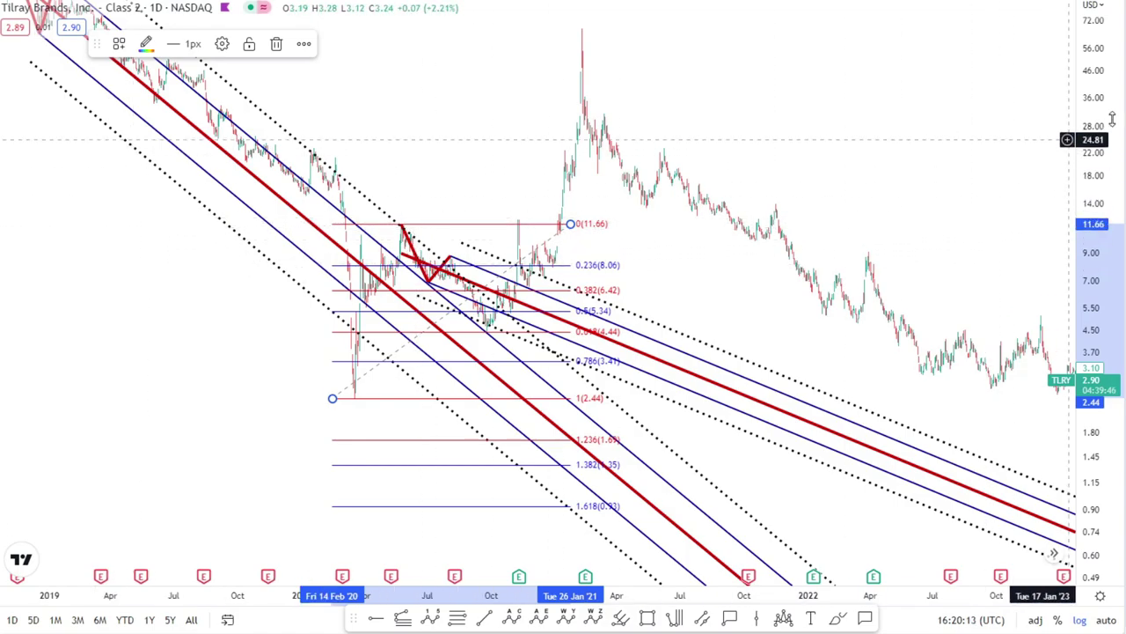
{"action": "key", "text": "ctrl+z"}
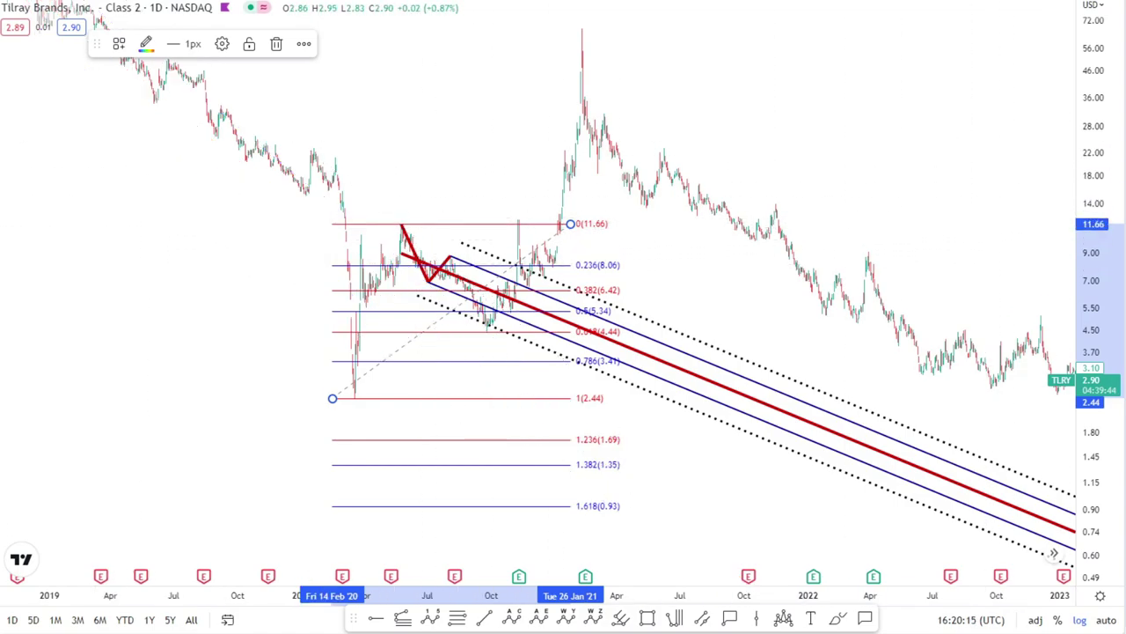
{"action": "left_click_drag", "start_coordinate": [1105, 433], "coordinate": [502, 242]}
{"action": "left_click_drag", "start_coordinate": [621, 246], "coordinate": [800, 269]}
{"action": "scroll", "coordinate": [800, 268], "scroll_direction": "up", "scroll_amount": 3}
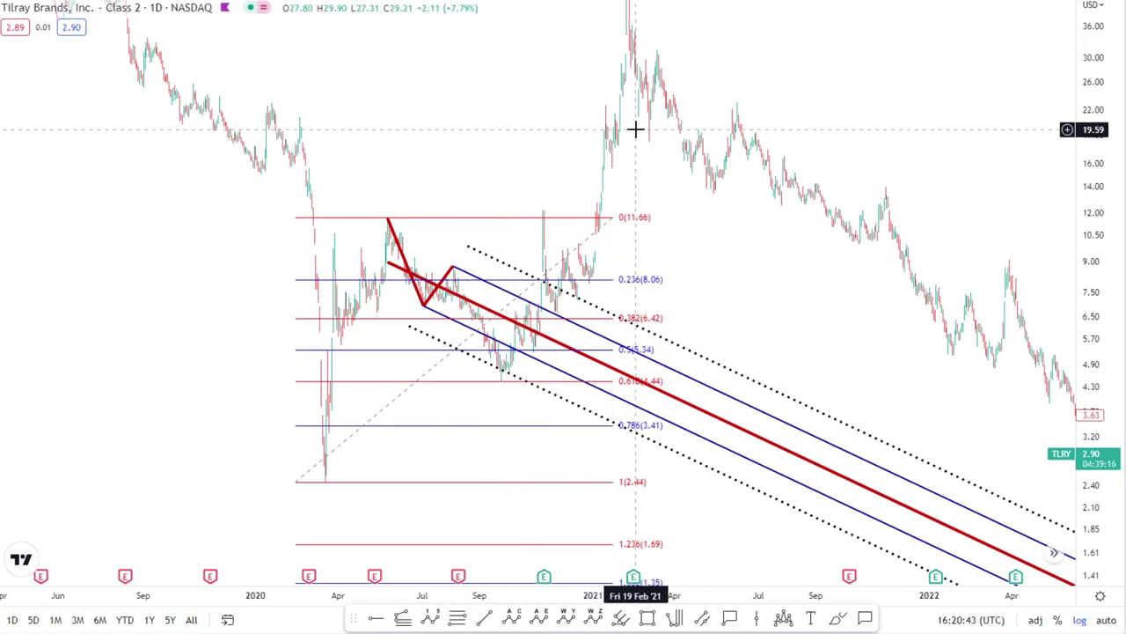
Enlarge the price range around the 2020 drawings and select the Fibonacci retracement for removal
{"action": "scroll", "coordinate": [814, 286], "scroll_direction": "down", "scroll_amount": 3}
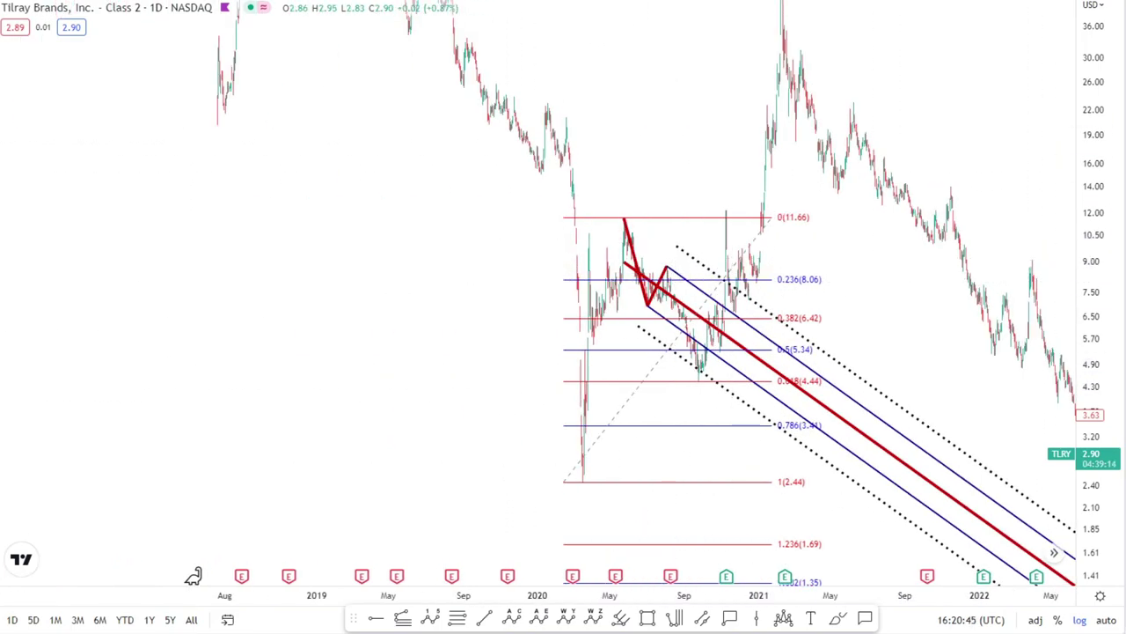
{"action": "scroll", "coordinate": [1101, 165], "scroll_direction": "down", "scroll_amount": 3}
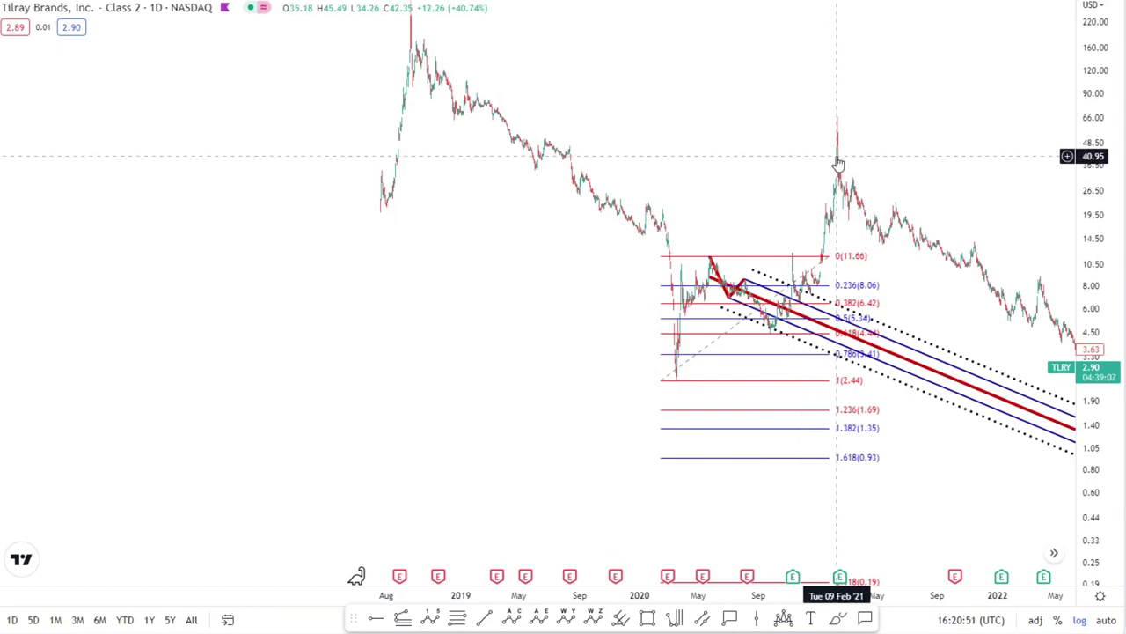
{"action": "left_click_drag", "start_coordinate": [1098, 454], "coordinate": [1051, 168]}
{"action": "left_click_drag", "start_coordinate": [945, 261], "coordinate": [1004, 341]}
{"action": "scroll", "coordinate": [1051, 337], "scroll_direction": "up", "scroll_amount": 6}
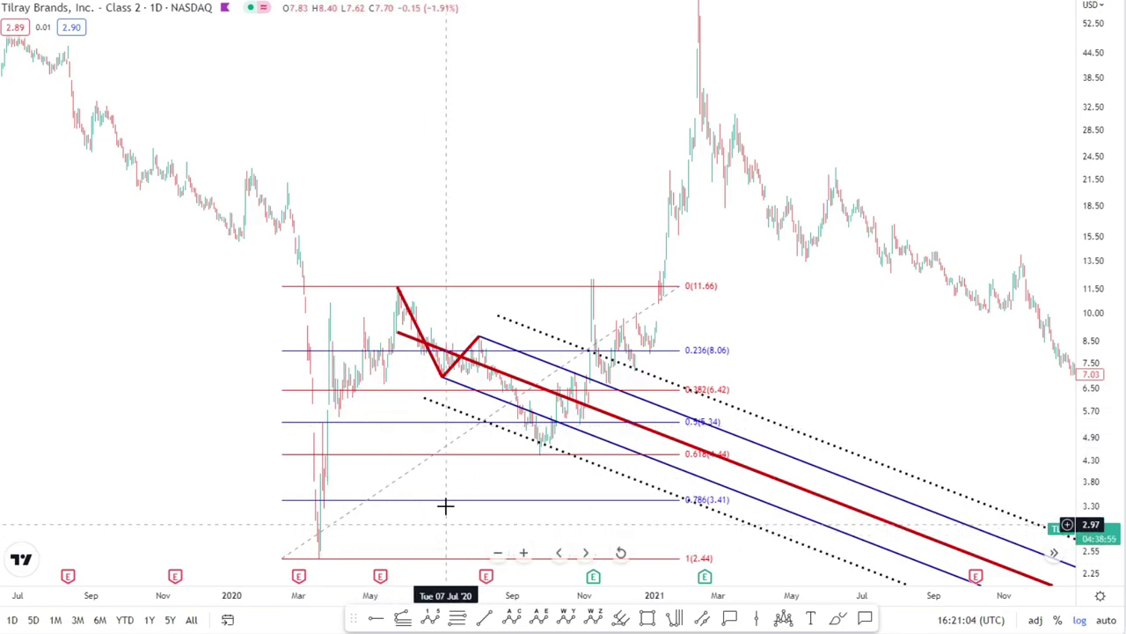
{"action": "left_click", "coordinate": [396, 288]}
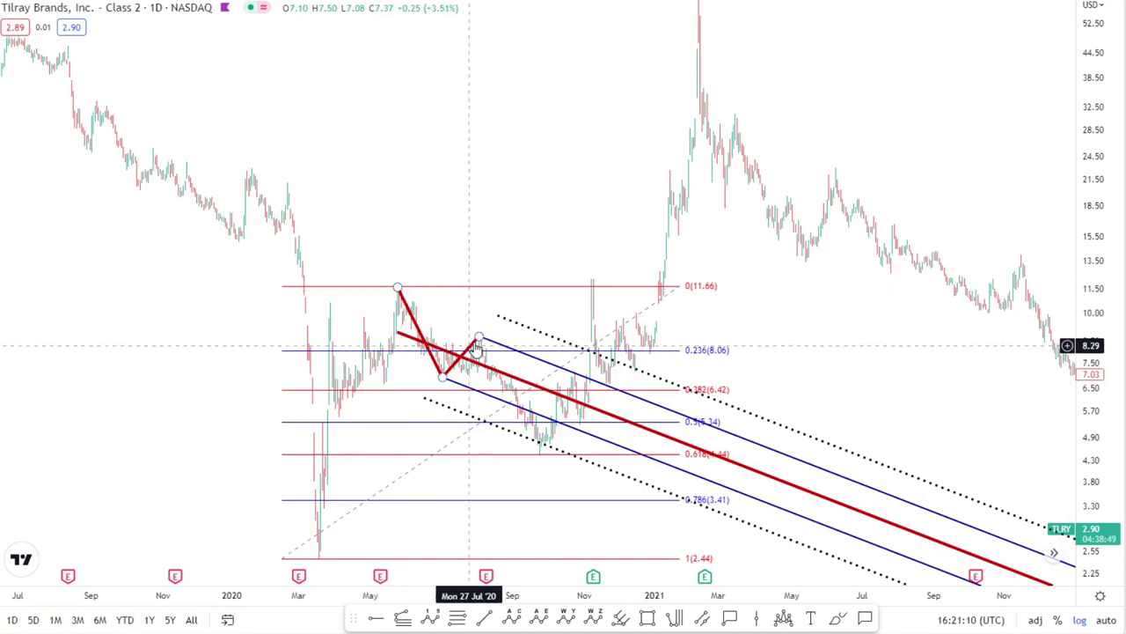
{"action": "left_click", "coordinate": [545, 453]}
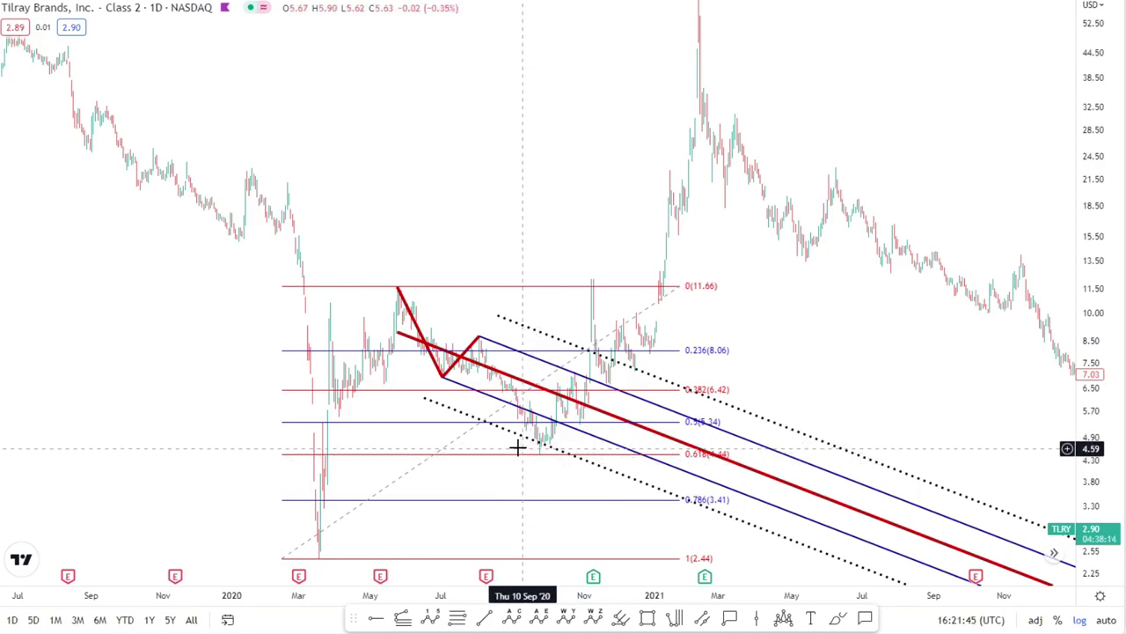
{"action": "left_click", "coordinate": [498, 500]}
Delete the retracement and old pitchfork, then fit the full history from the 2018 high
{"action": "key", "text": "Delete"}
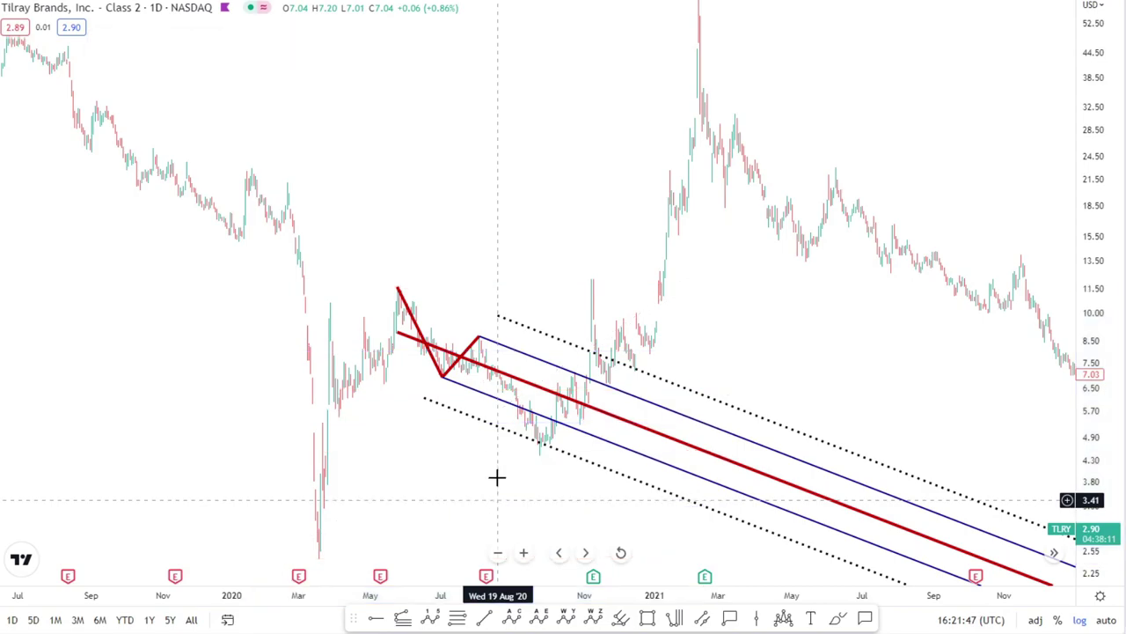
{"action": "scroll", "coordinate": [352, 236], "scroll_direction": "down", "scroll_amount": 3}
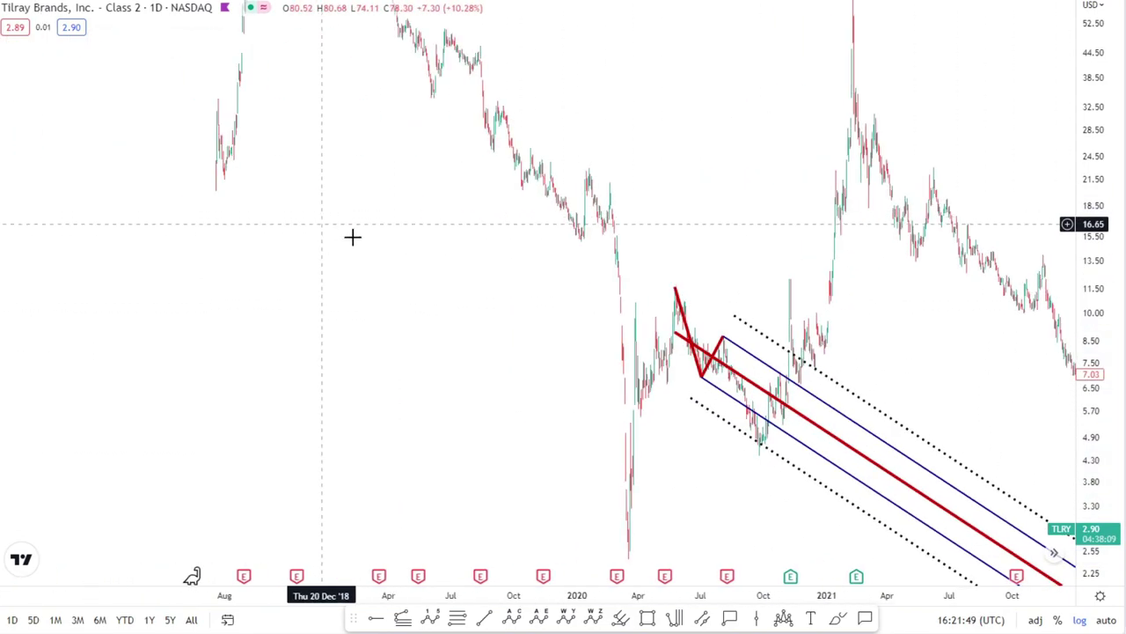
{"action": "scroll", "coordinate": [352, 236], "scroll_direction": "down", "scroll_amount": 2}
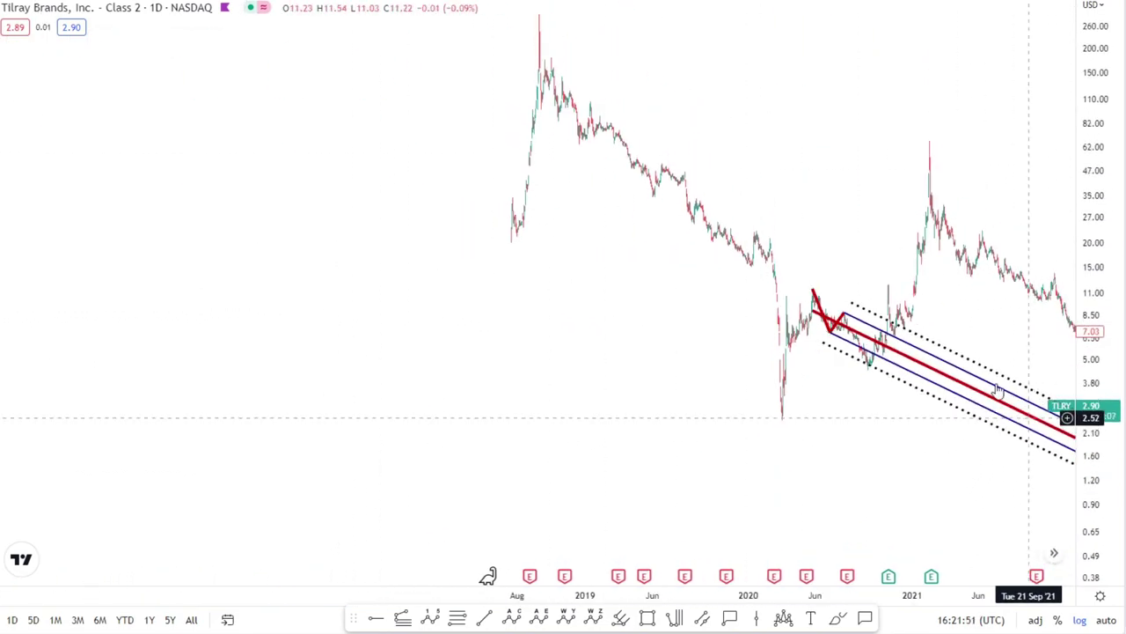
{"action": "left_click_drag", "start_coordinate": [980, 322], "coordinate": [765, 352]}
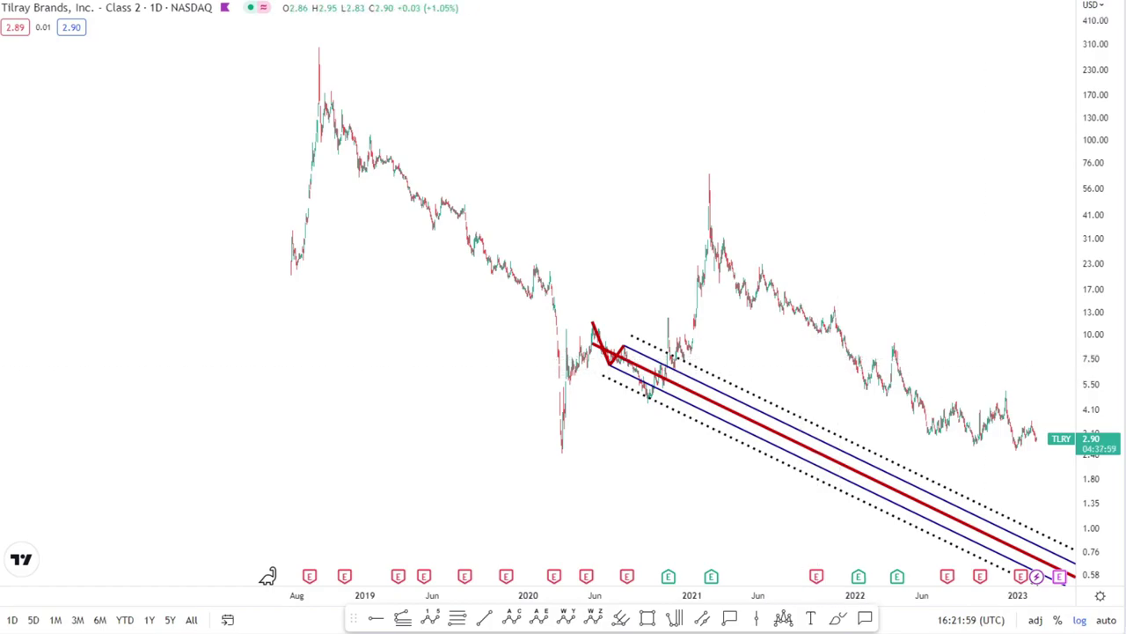
{"action": "key", "text": "ctrl+alt+h"}
{"action": "key", "text": "ctrl+alt+h"}
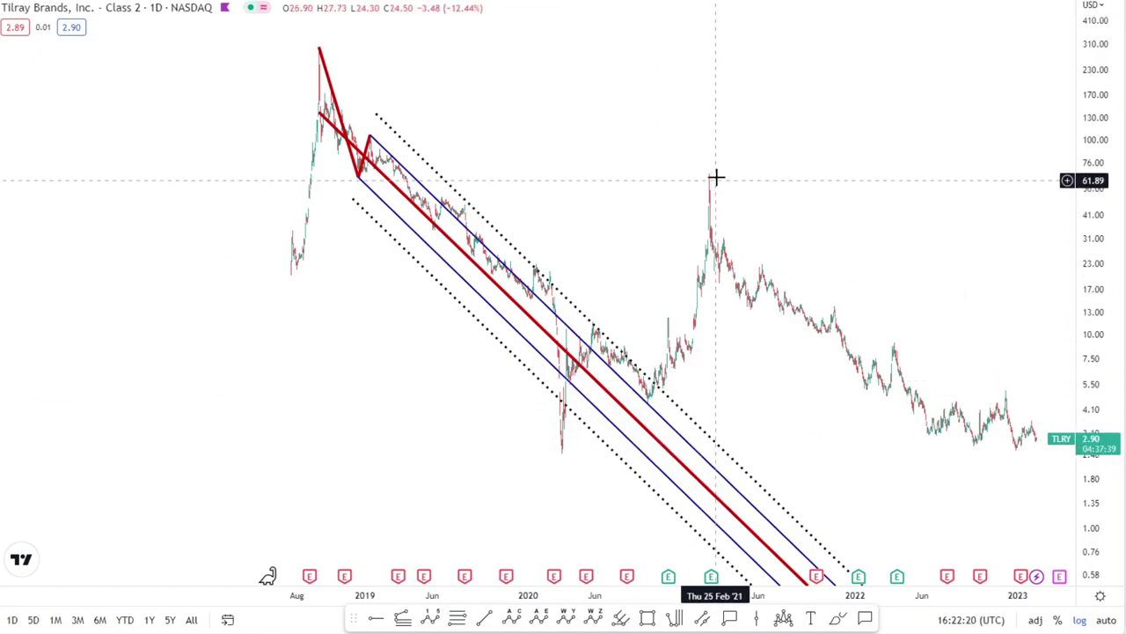
{"action": "left_click_drag", "start_coordinate": [1095, 184], "coordinate": [1094, 246]}
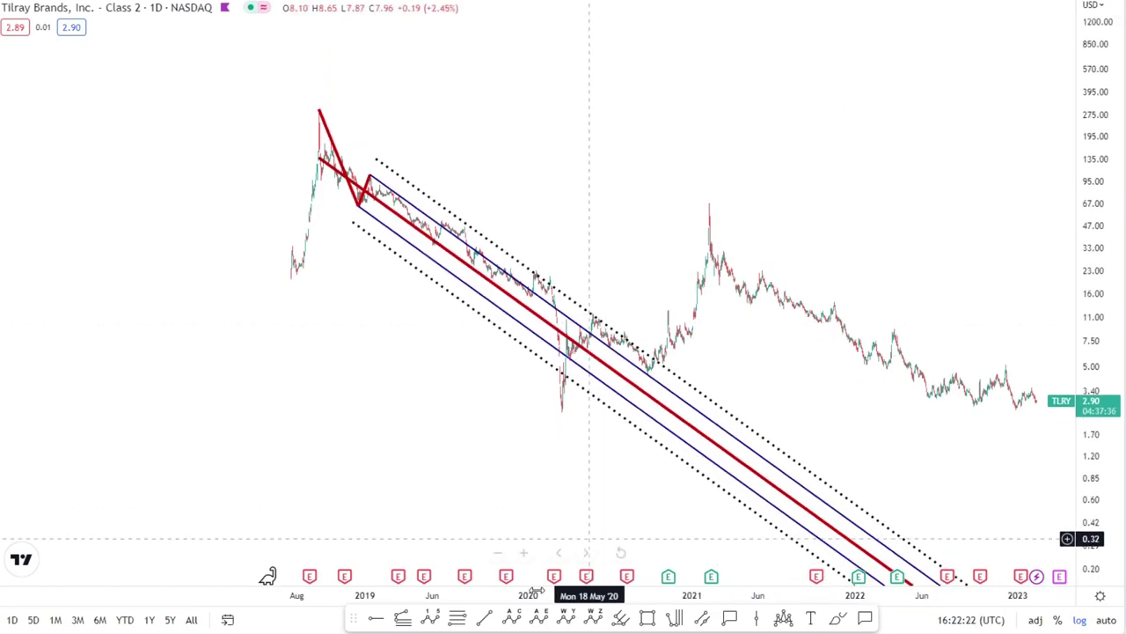
Draw the retracement from the 302.27 peak down to the 2.48 low, placing 0.618 at 48.27
{"action": "left_click", "coordinate": [308, 109]}
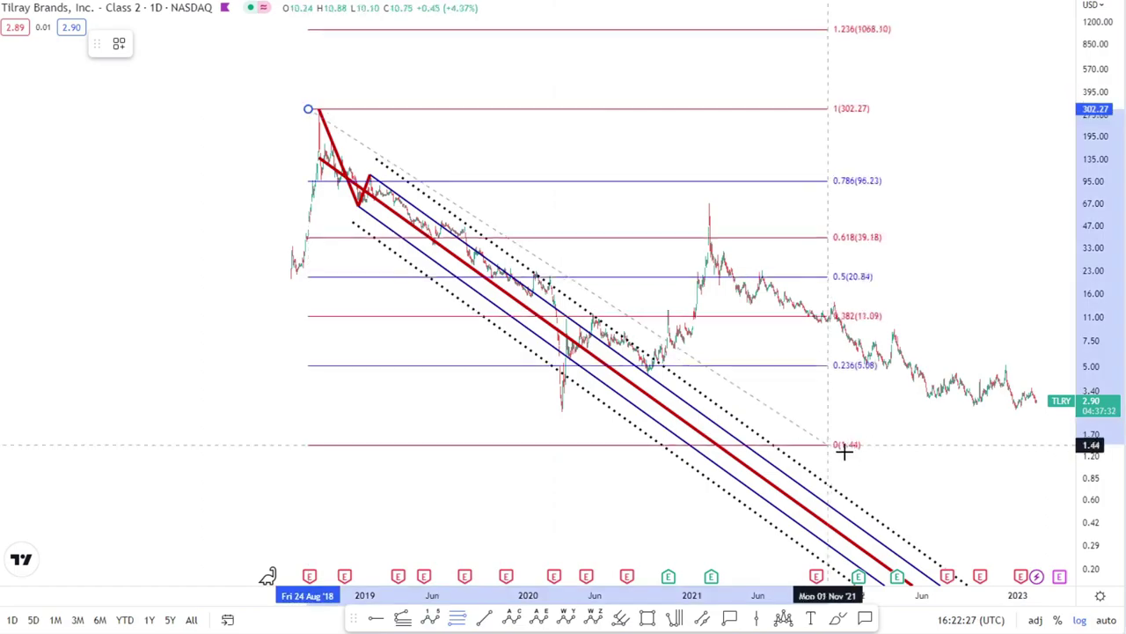
{"action": "left_click", "coordinate": [877, 410]}
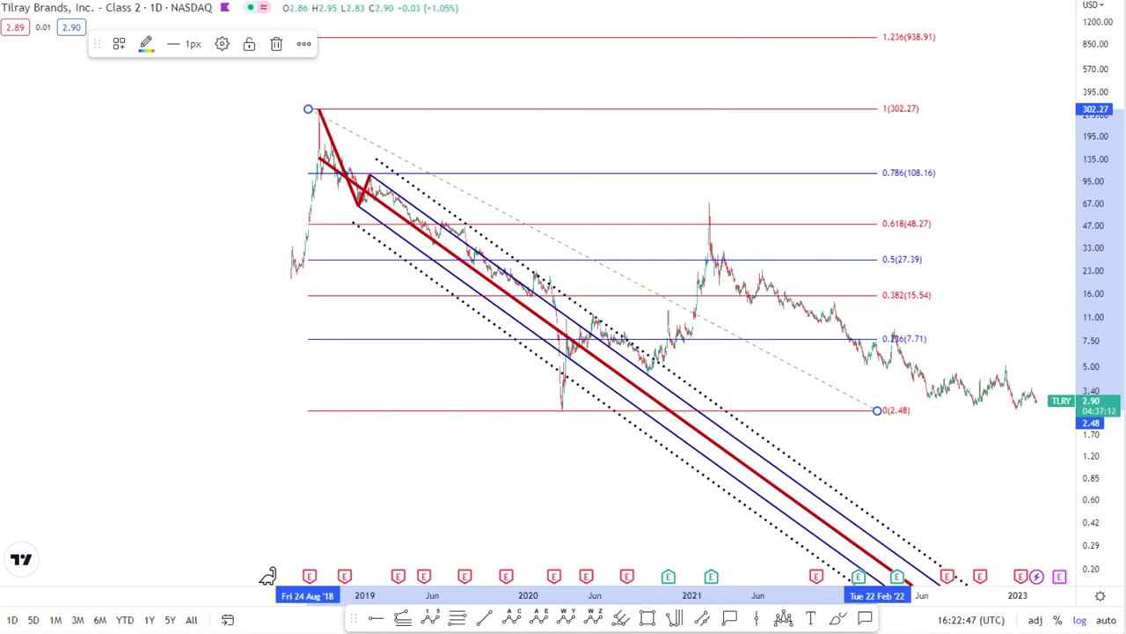
Restore the upward pitchfork from the 2020 low and compress the scale to show levels up to 1.382
{"action": "key", "text": "ctrl+y"}
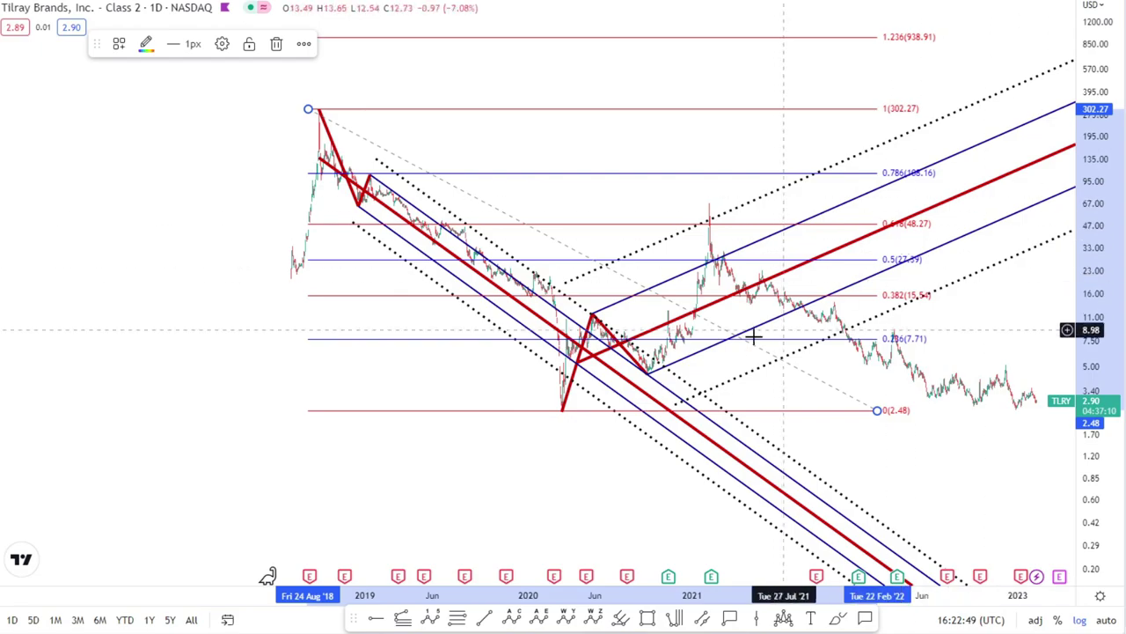
{"action": "left_click_drag", "start_coordinate": [1074, 440], "coordinate": [1076, 475]}
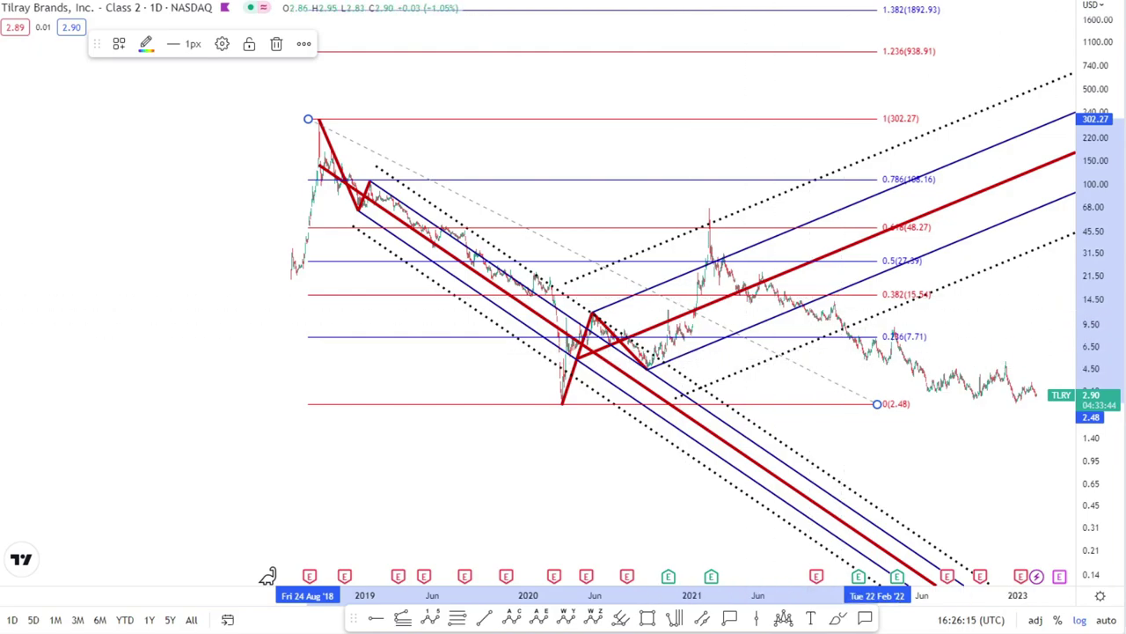
Show the BTCUSD daily chart with its downward and upward pitchforks and the 29317.70 level
{"action": "key", "text": "ctrl+z"}
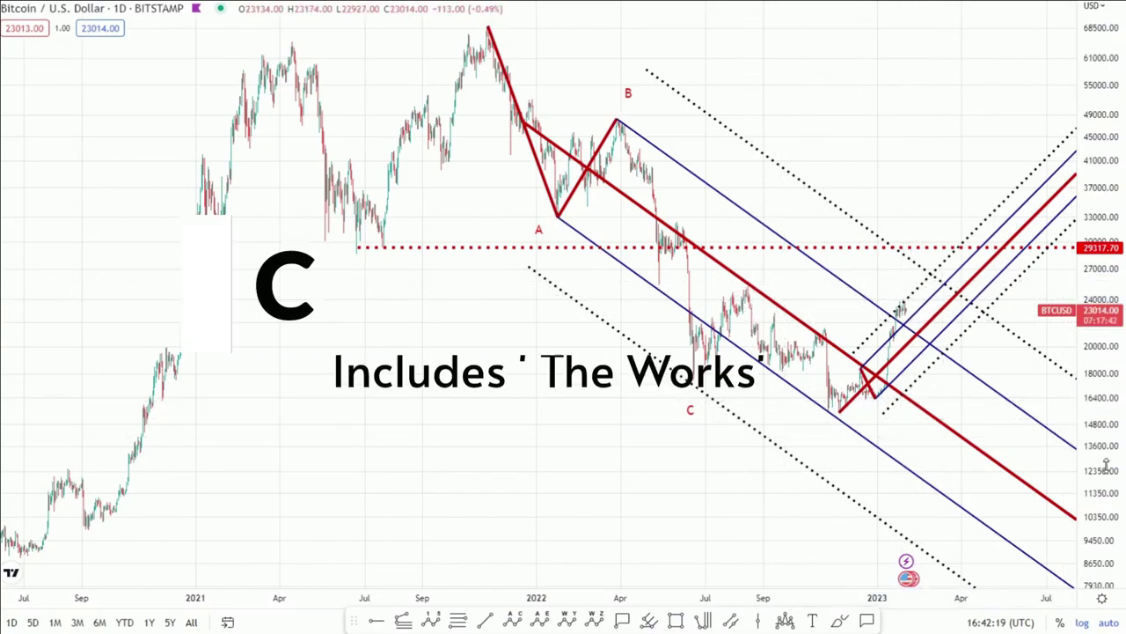
Zoom in on the 2022–2023 Bitcoin price action, then move on to the courses listing page
{"action": "scroll", "coordinate": [906, 404], "scroll_direction": "up", "scroll_amount": 5}
{"action": "scroll", "coordinate": [910, 390], "scroll_direction": "up", "scroll_amount": 2}
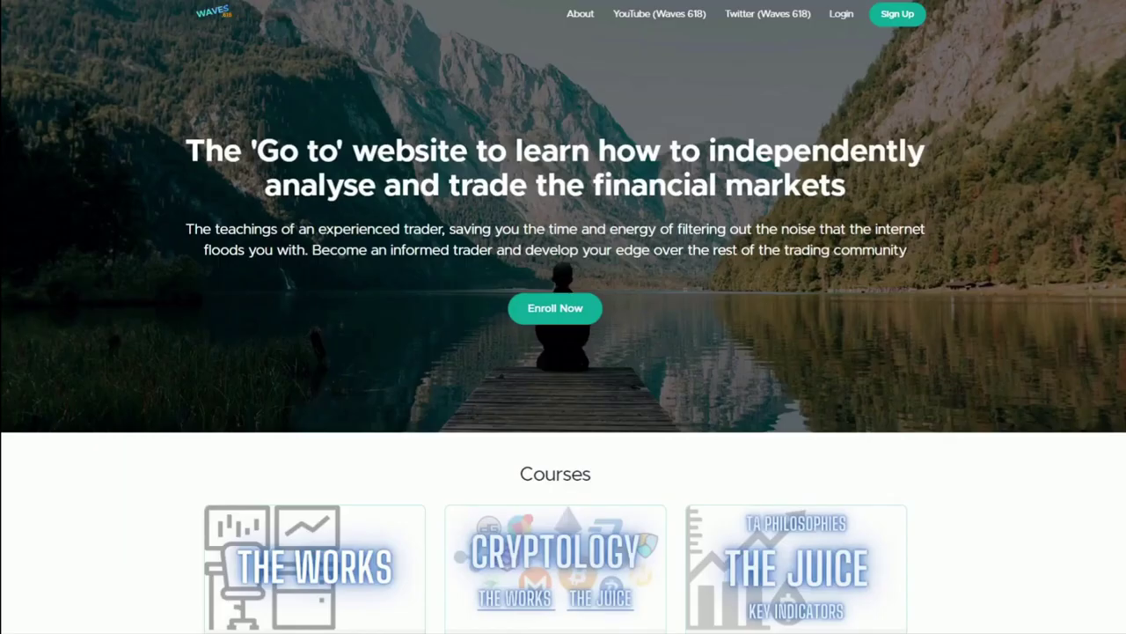
{"action": "scroll", "coordinate": [563, 316], "scroll_direction": "down", "scroll_amount": 5}
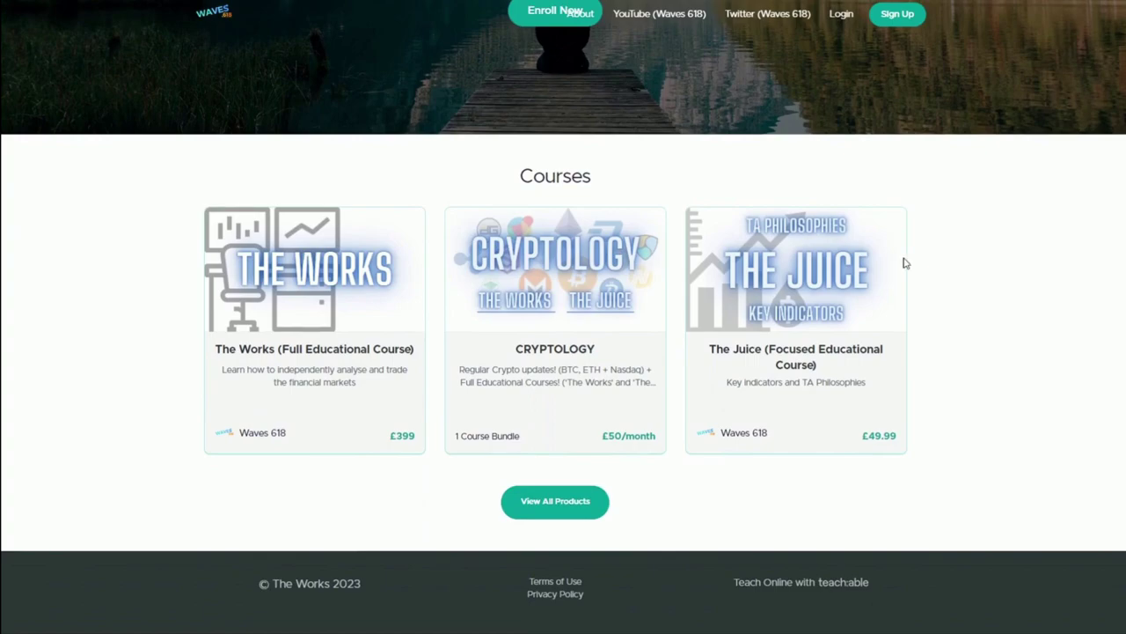
Open the CRYPTOLOGY course card, offered at £50/month
{"action": "left_click", "coordinate": [593, 275]}
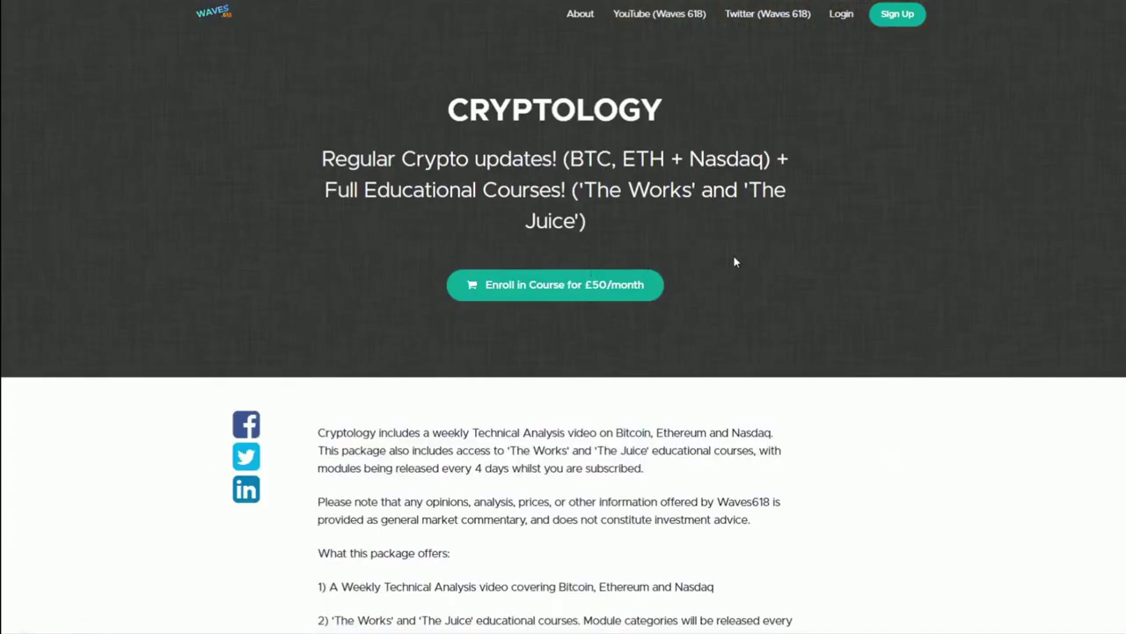